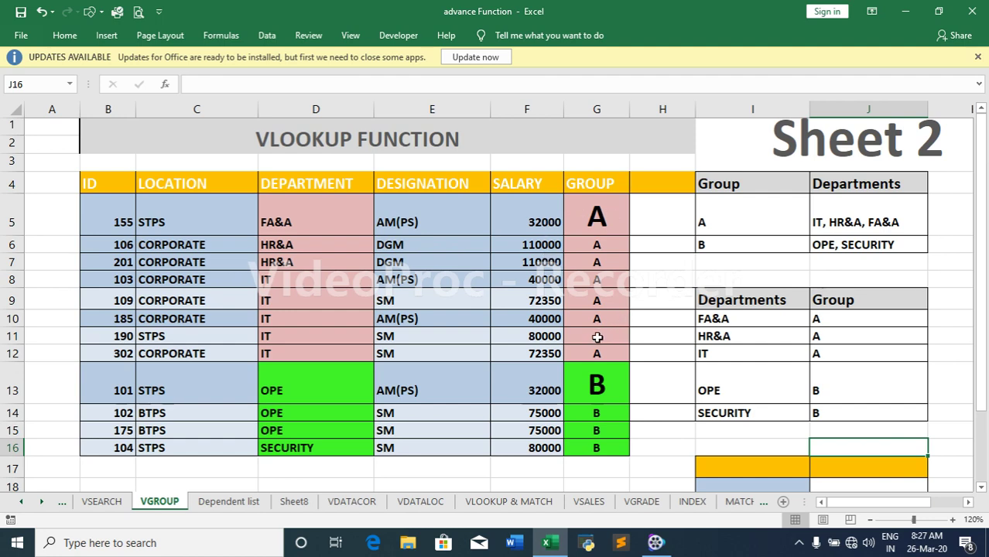
Step: Inspect row 5's salary 32000, location STPS and FA&A in the department lookup table
click(504, 209)
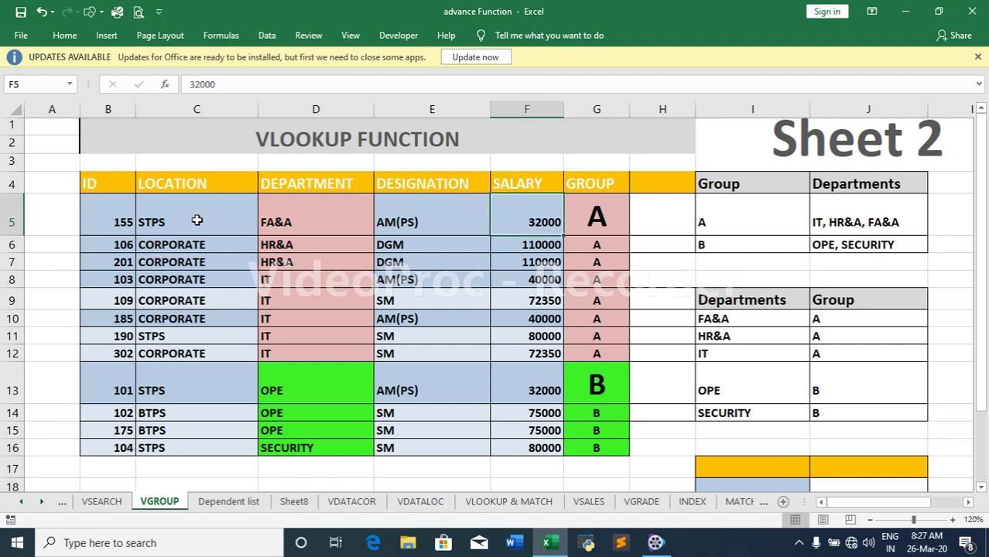
click(185, 221)
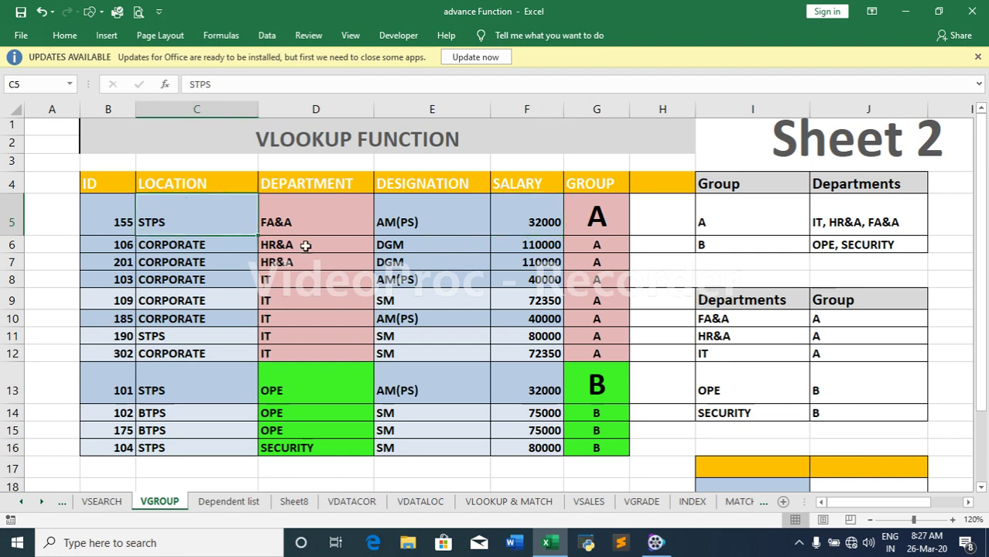
click(748, 319)
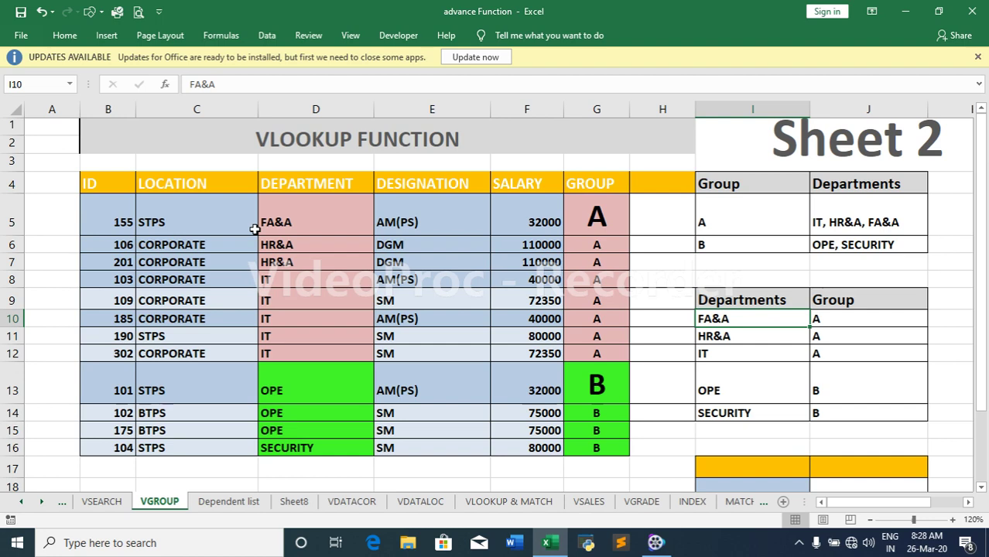
Step: Review G5's VLOOKUP formula alongside the GROUP, Departments and Group headers
click(590, 222)
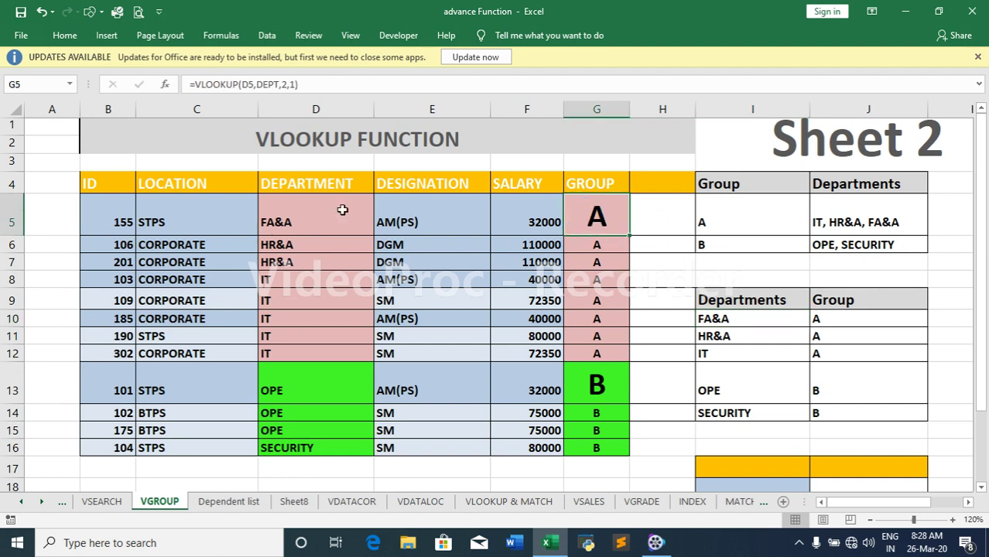
click(609, 176)
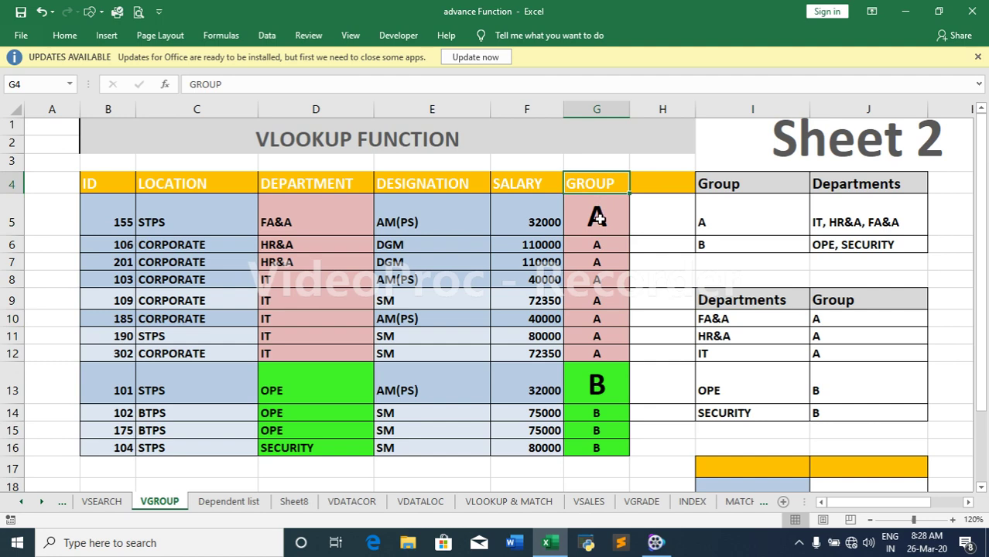
click(747, 300)
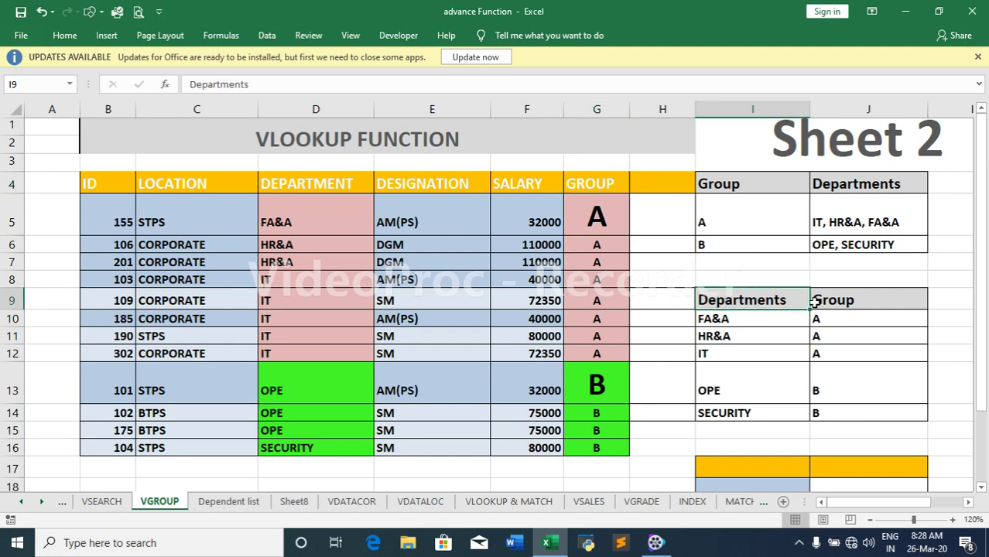
click(846, 301)
click(732, 304)
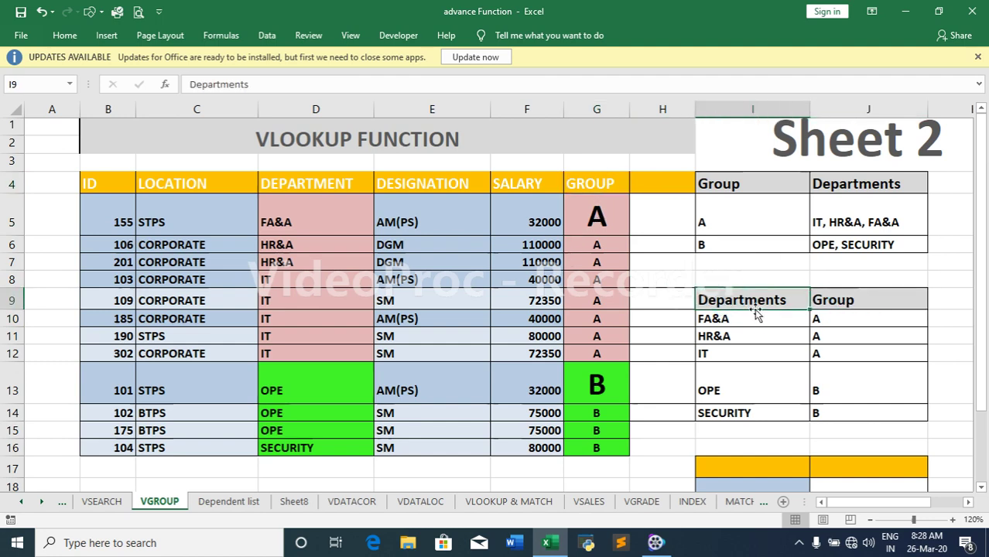
click(850, 300)
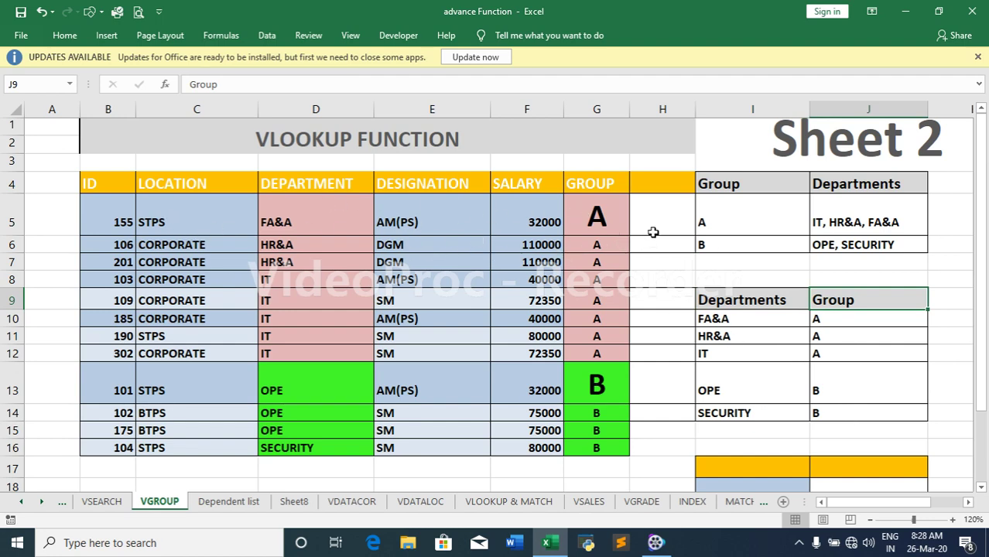
Step: Show the references in G5's VLOOKUP formula, checking D5's FA&A and G6's copied formula
double_click(598, 222)
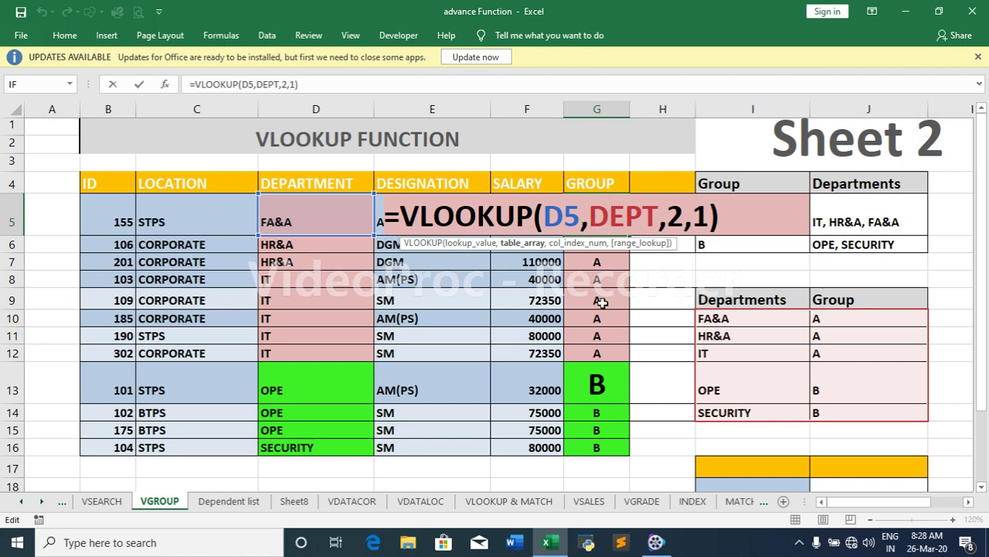
key(ctrl+Return)
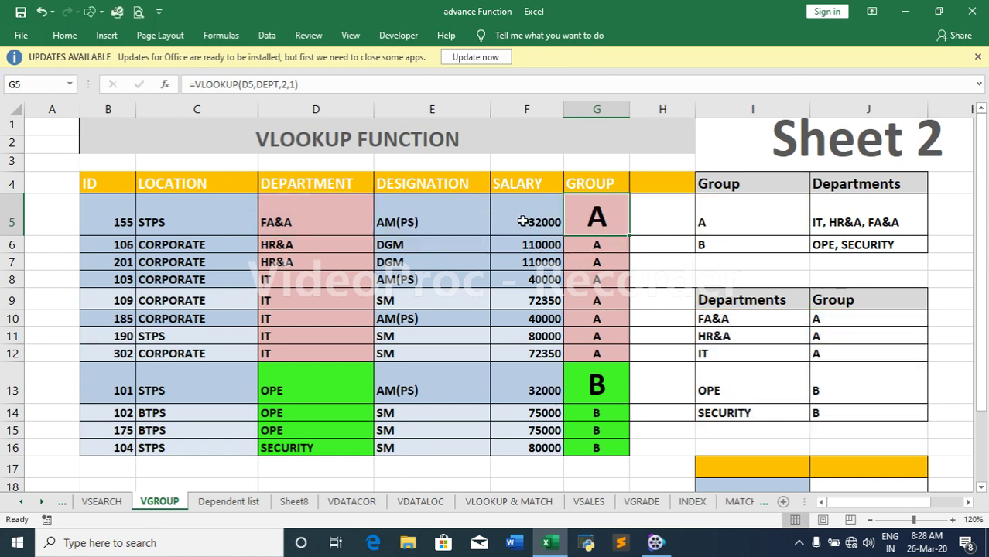
click(336, 222)
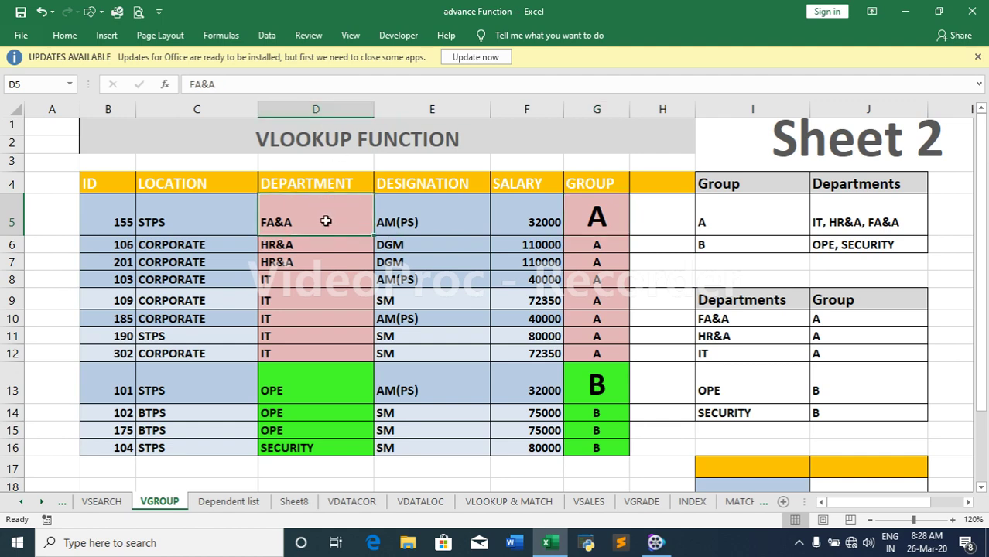
click(597, 242)
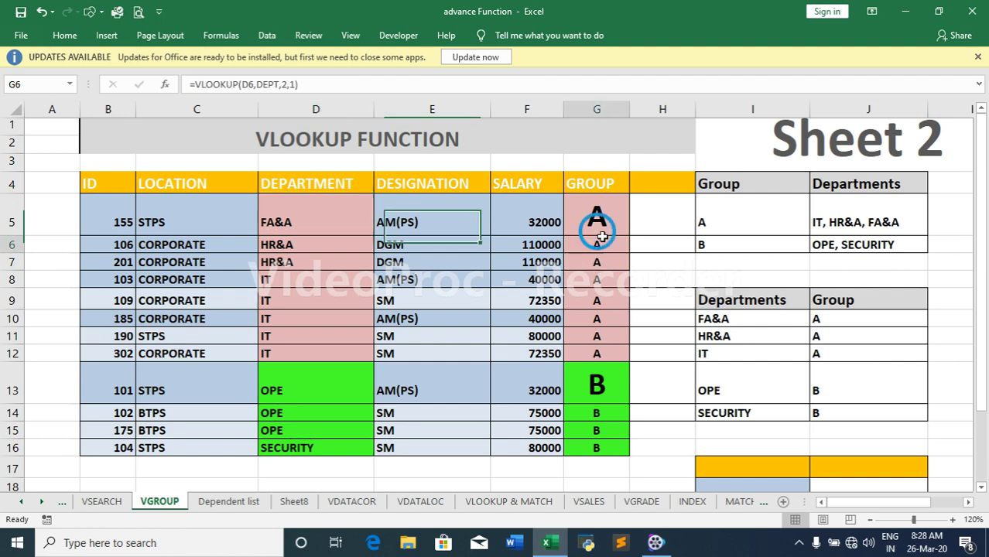
double_click(596, 218)
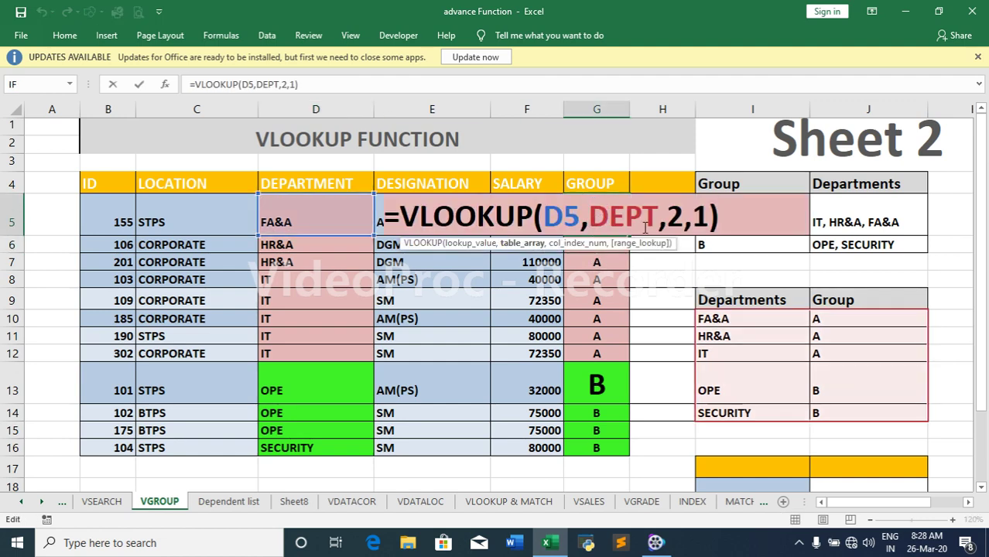
key(Escape)
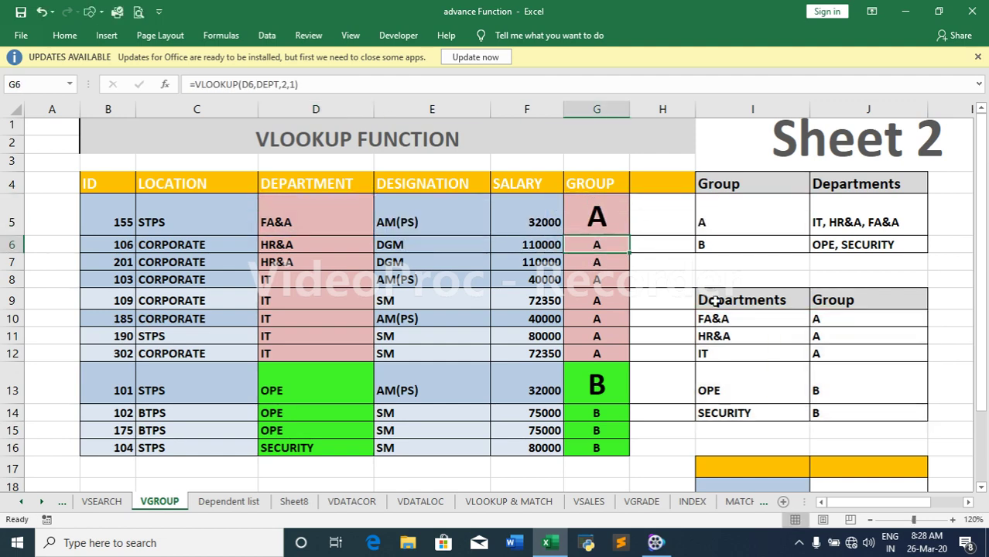
Step: Highlight FA&A and HR&A in the lookup table and explain G5's VLOOKUP arguments
mouse_move(717, 319)
mouse_down()
mouse_move(783, 334)
mouse_move(848, 414)
mouse_up()
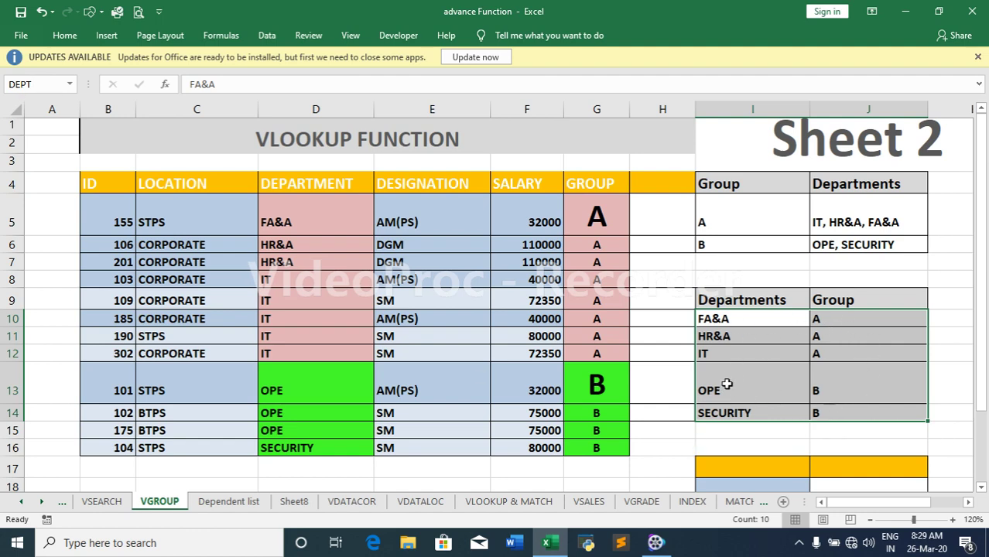
click(604, 213)
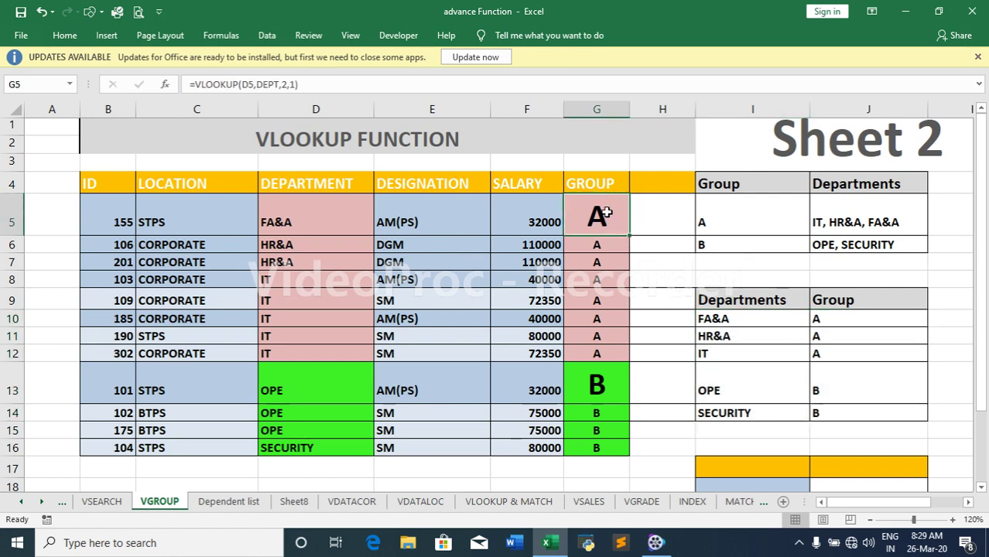
double_click(607, 213)
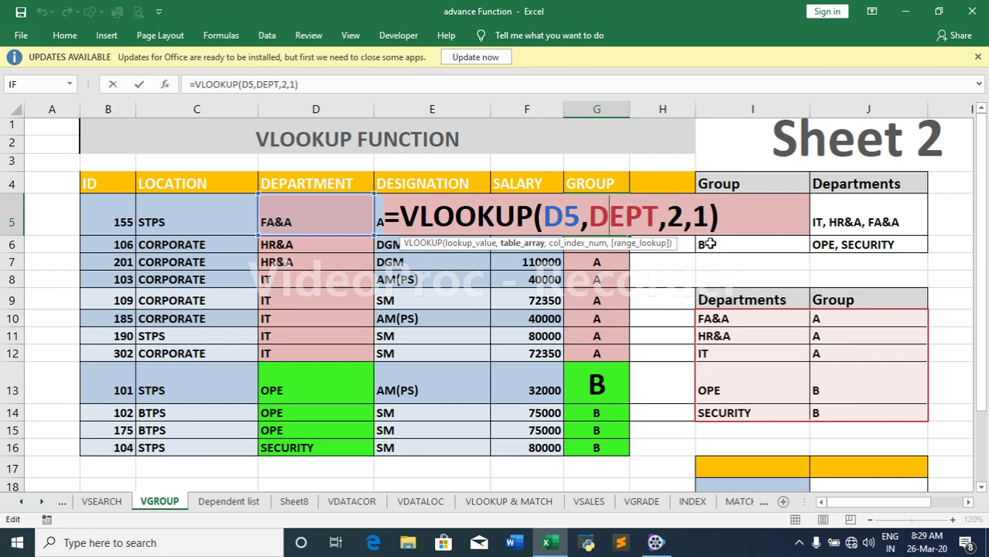
key(Return)
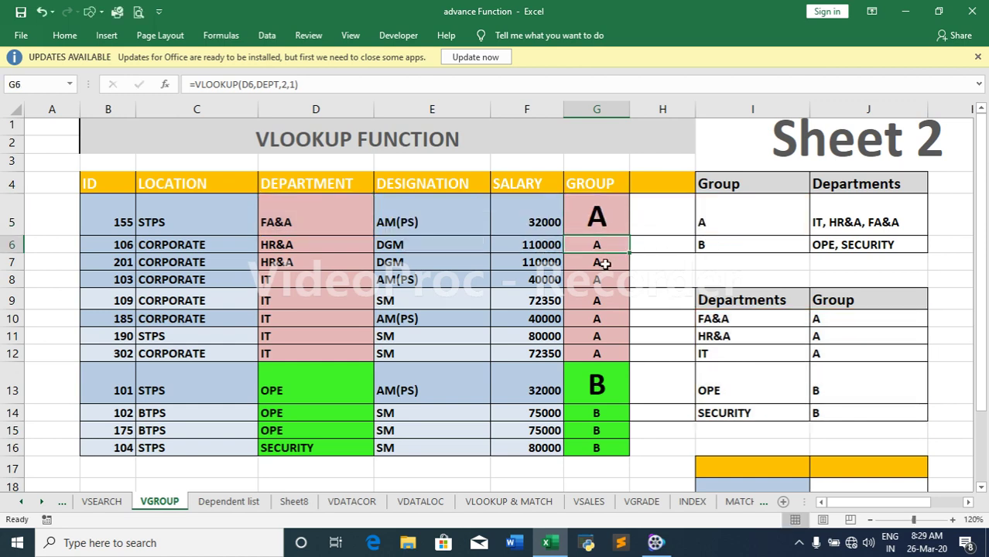
Step: Clear G6:G16 and refill it with G5's VLOOKUP, giving A for rows 6–12, B for 13–16
drag(592, 245, 608, 447)
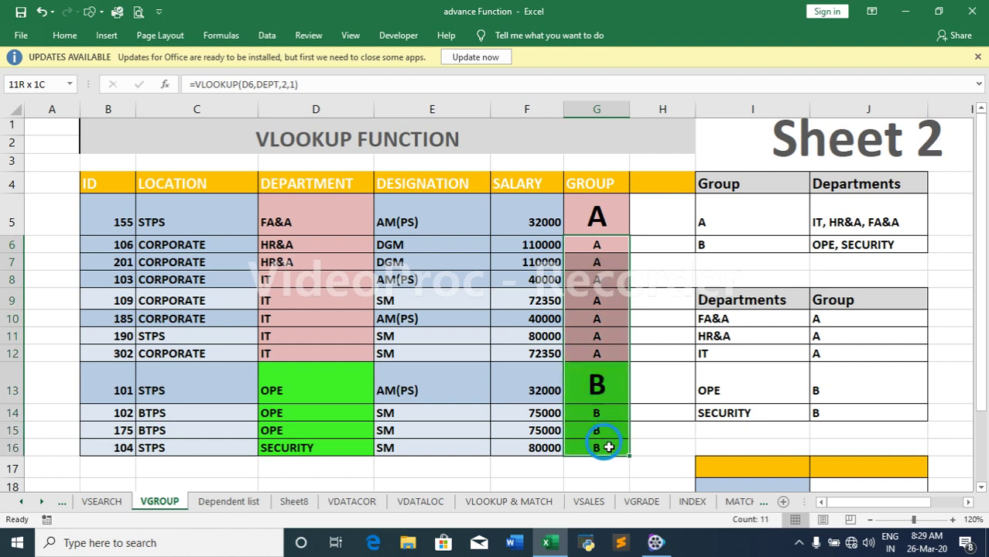
key(Delete)
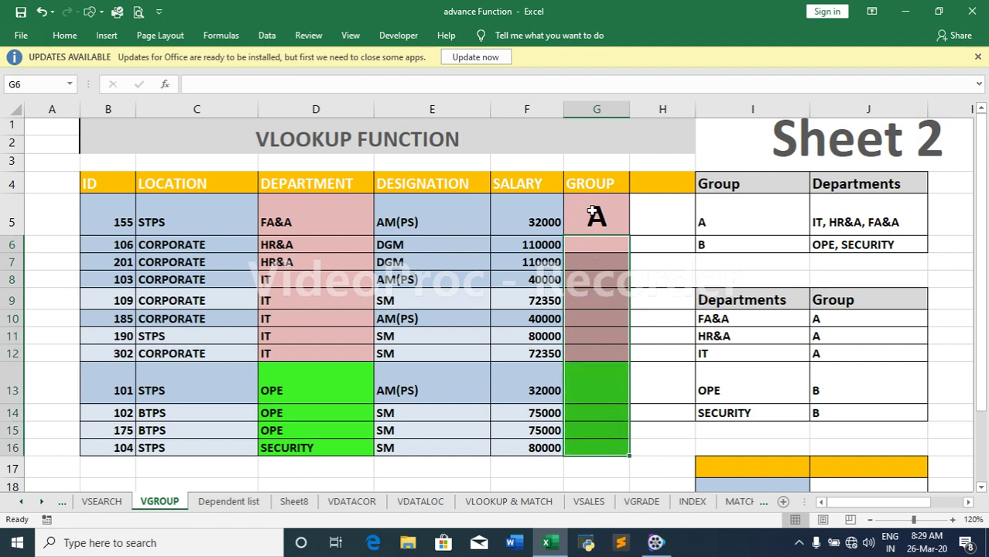
click(590, 207)
double_click(631, 235)
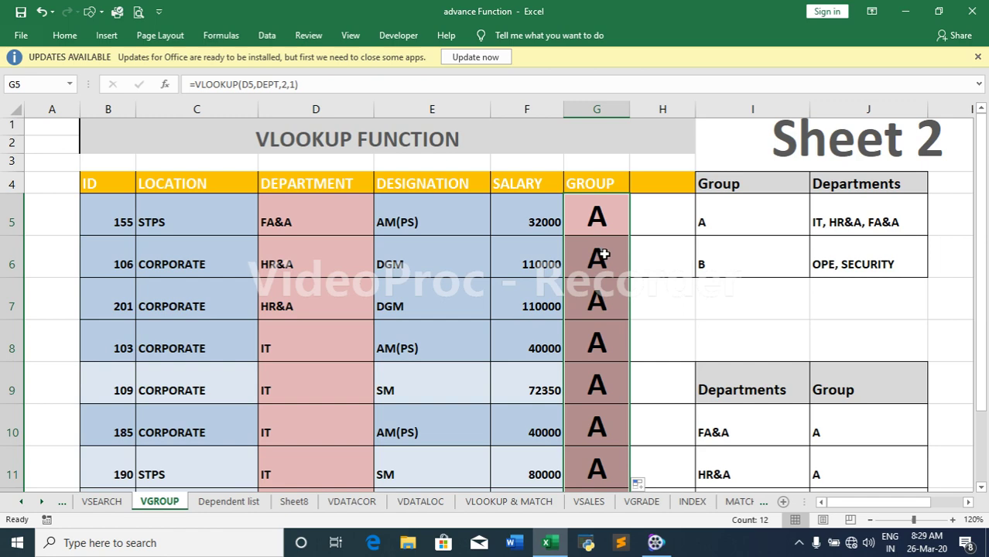
key(ctrl+z)
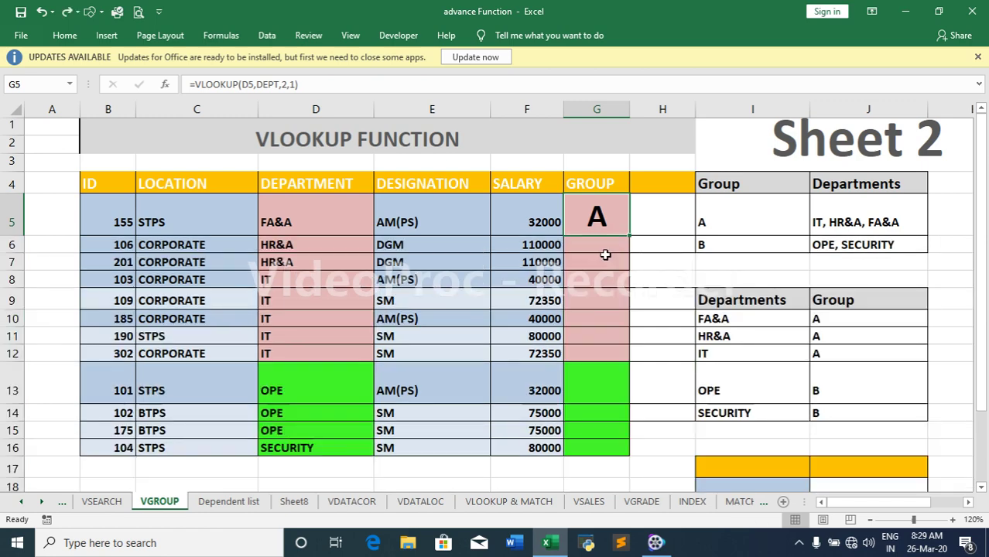
drag(605, 255, 595, 447)
text(A A A A A A A B B B B)
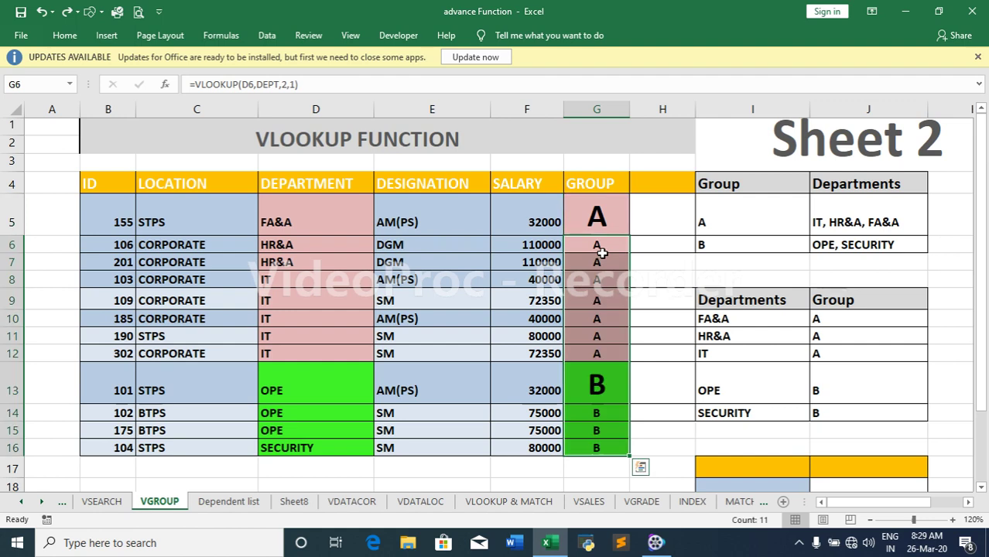
click(602, 228)
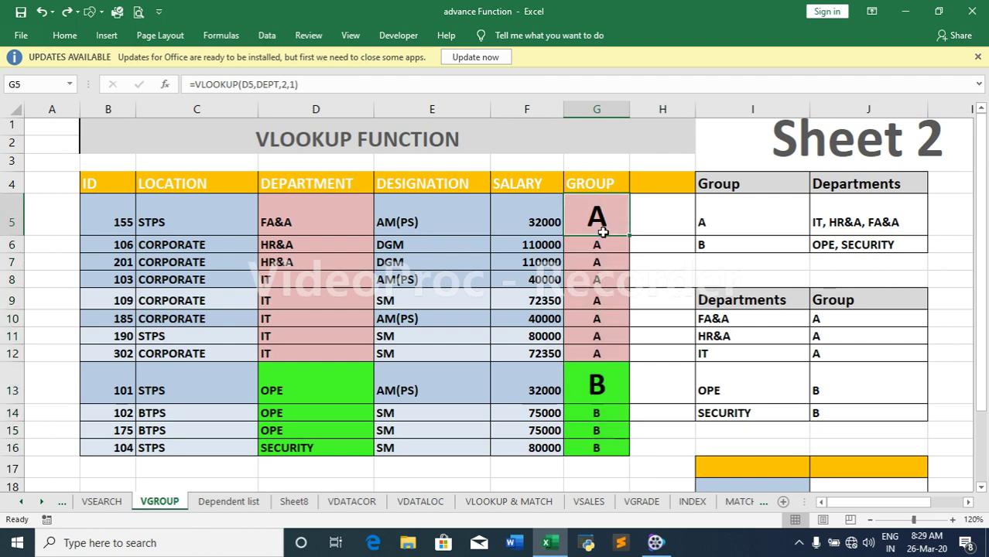